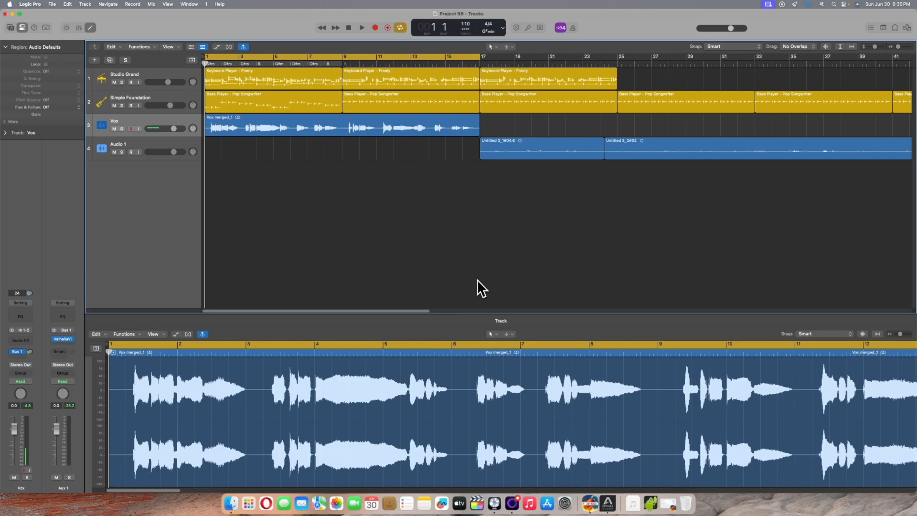
# Step: Play the arrangement through the cycle range, return to bar 1 and turn cycle mode off
pyautogui.press('space')
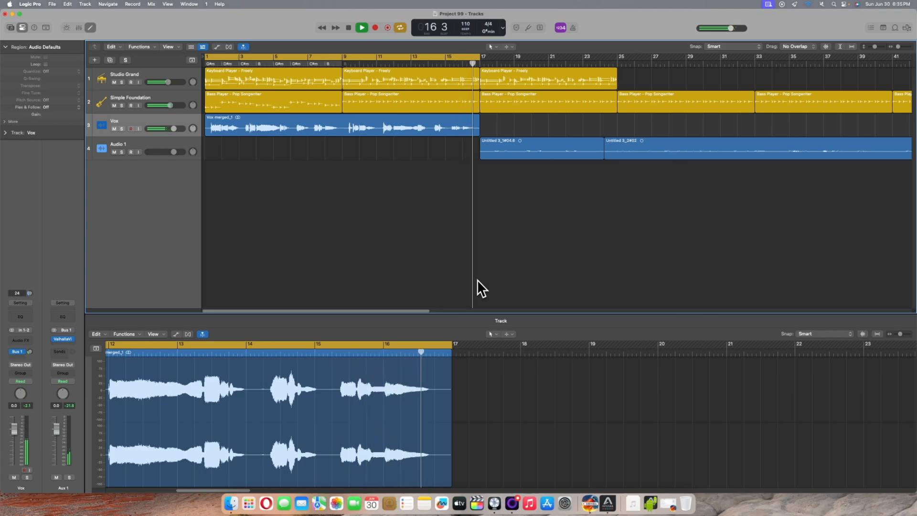
pyautogui.press('space')
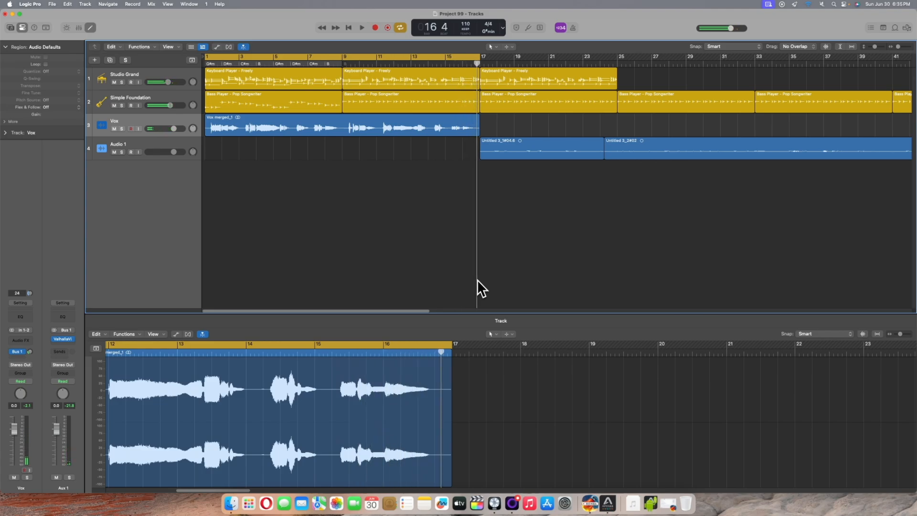
pyautogui.press('Return')
pyautogui.press('space')
pyautogui.press('space')
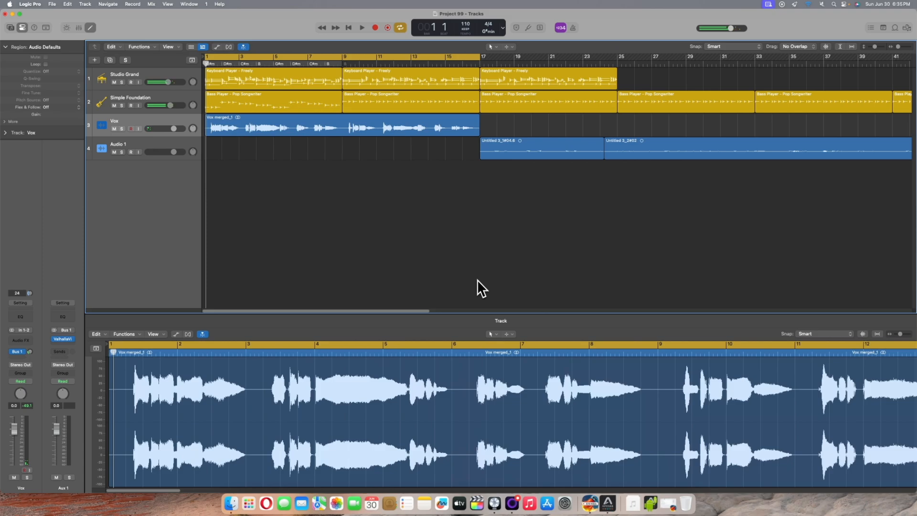
pyautogui.press('c')
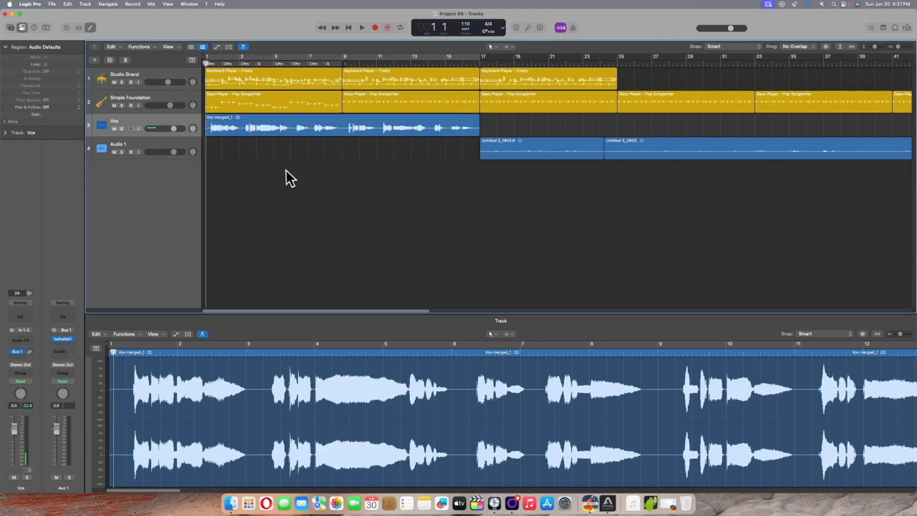
# Step: Bypass the Vox track's Bus 1 send and the Valhalla reverb on the Stereo Out channel
pyautogui.click(179, 118)
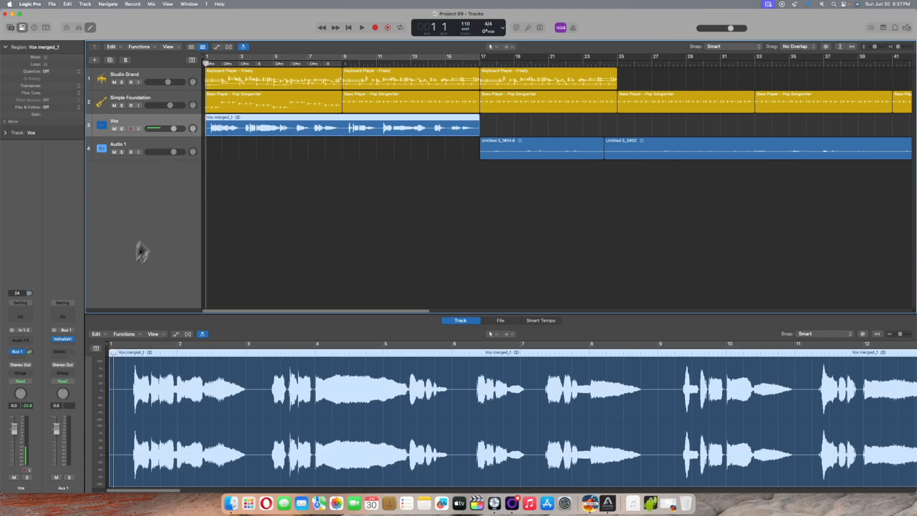
pyautogui.click(14, 352)
pyautogui.click(156, 97)
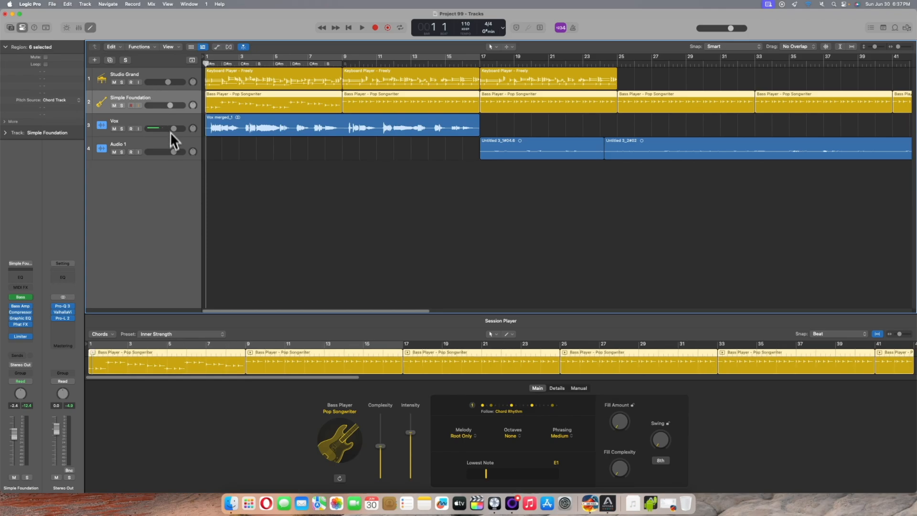
pyautogui.click(156, 119)
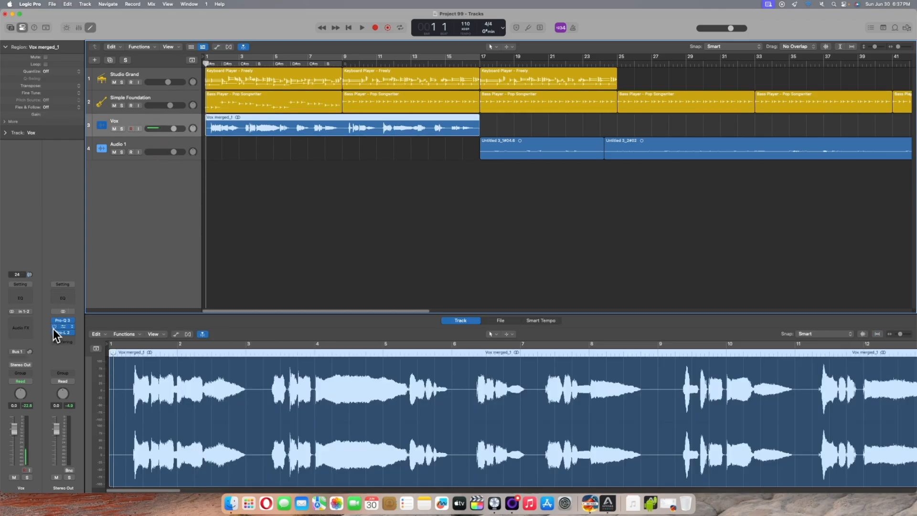
pyautogui.moveTo(53, 328); pyautogui.dragTo(314, 237)
pyautogui.click(352, 215)
# Step: Solo the Vox track during playback and listen to the dry vocal alone from bar 1
pyautogui.press('space')
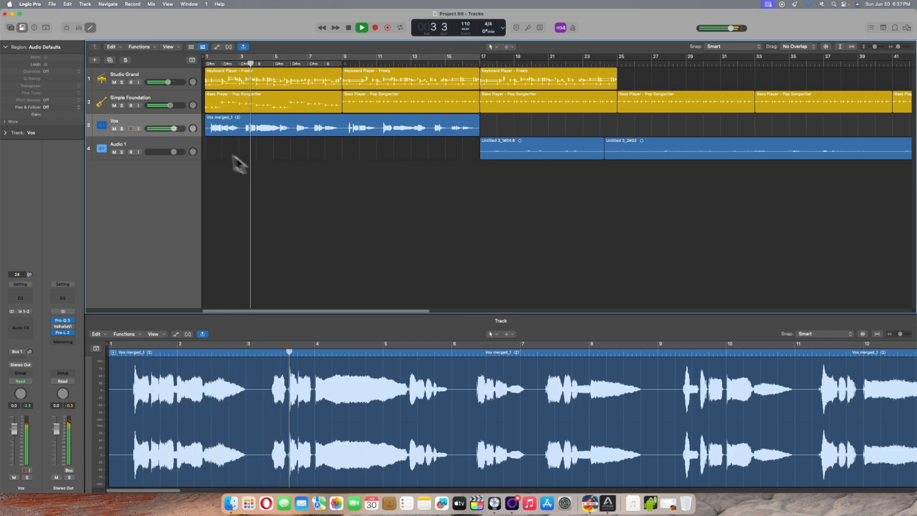
pyautogui.click(122, 129)
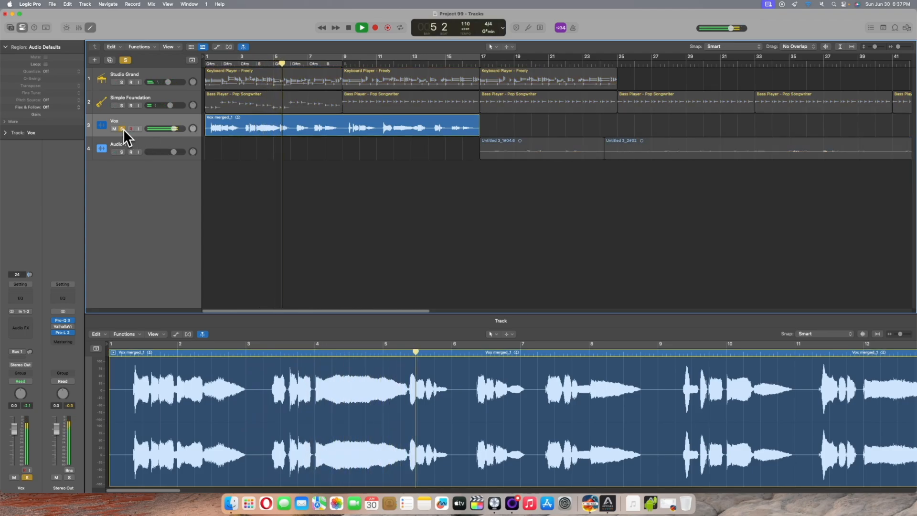
pyautogui.press('space')
pyautogui.press('Return')
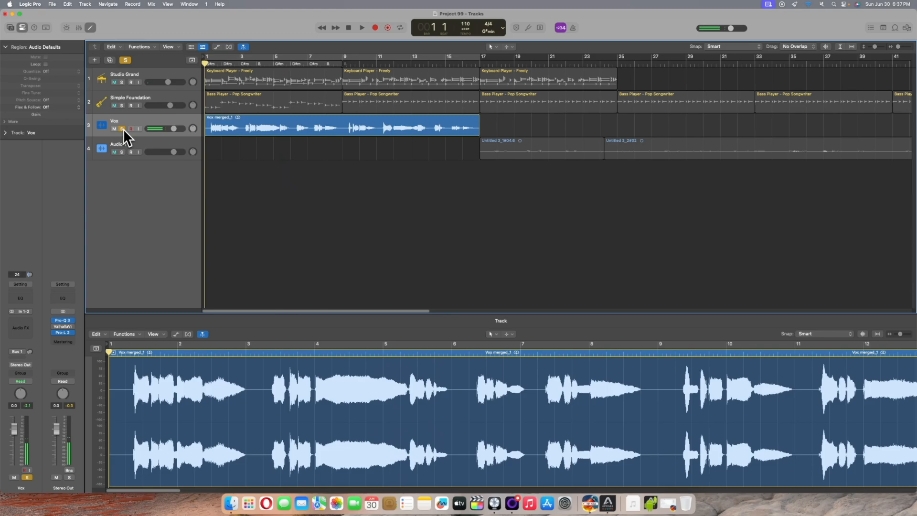
pyautogui.press('space')
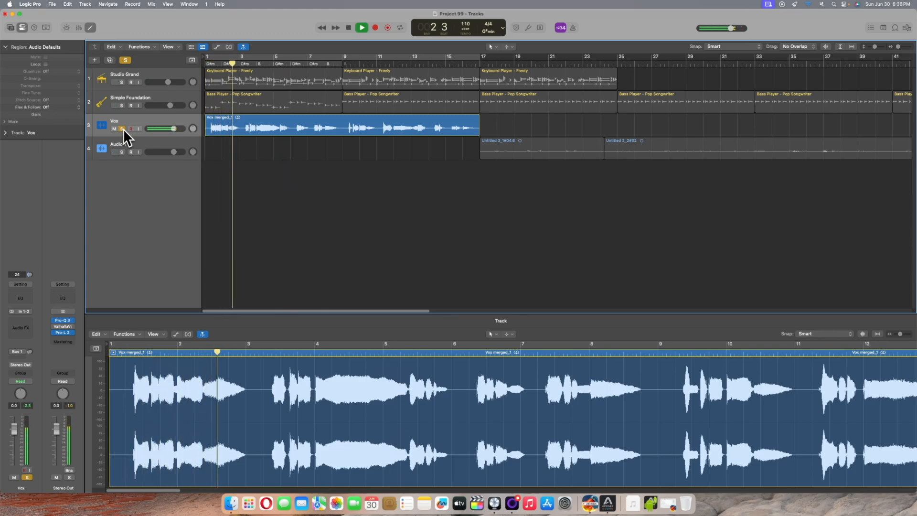
pyautogui.press('space')
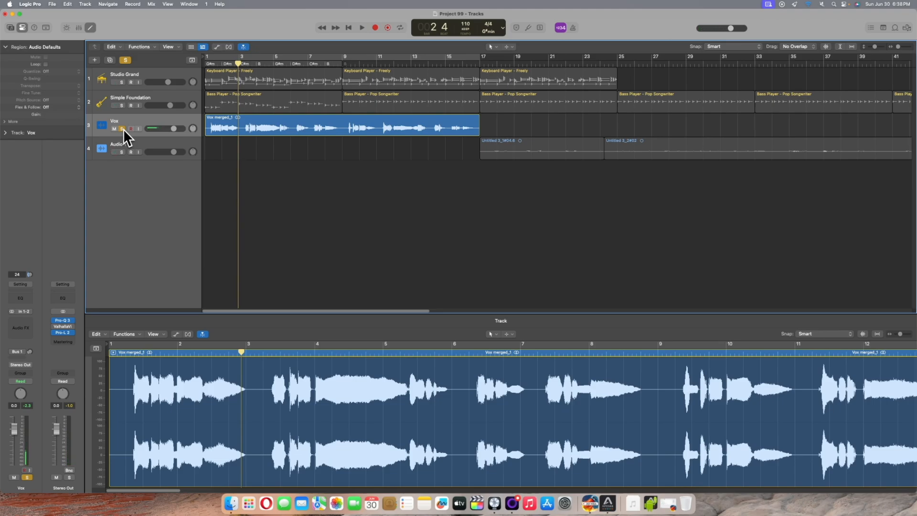
# Step: Re-enable the Vox track's Bus 1 send and play the soloed vocal with its reverb from bar 1
pyautogui.click(19, 352)
pyautogui.click(19, 352)
pyautogui.click(360, 236)
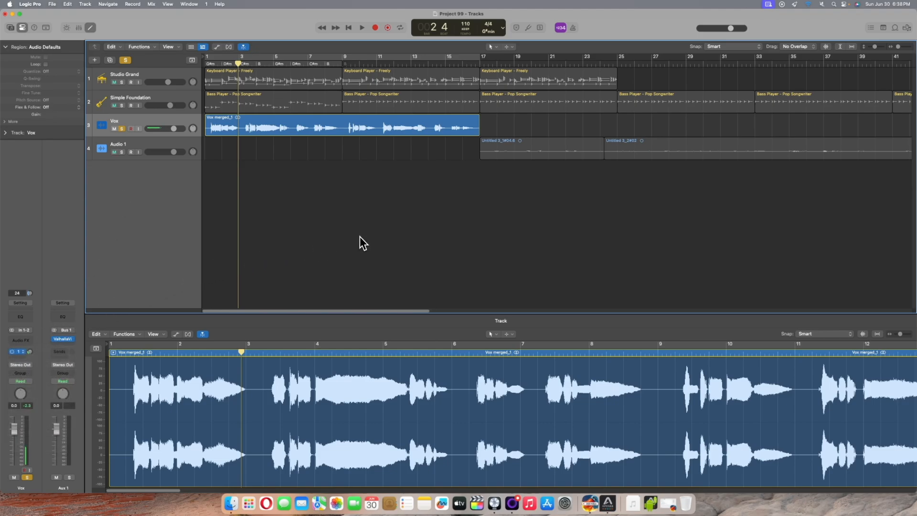
pyautogui.press('Return')
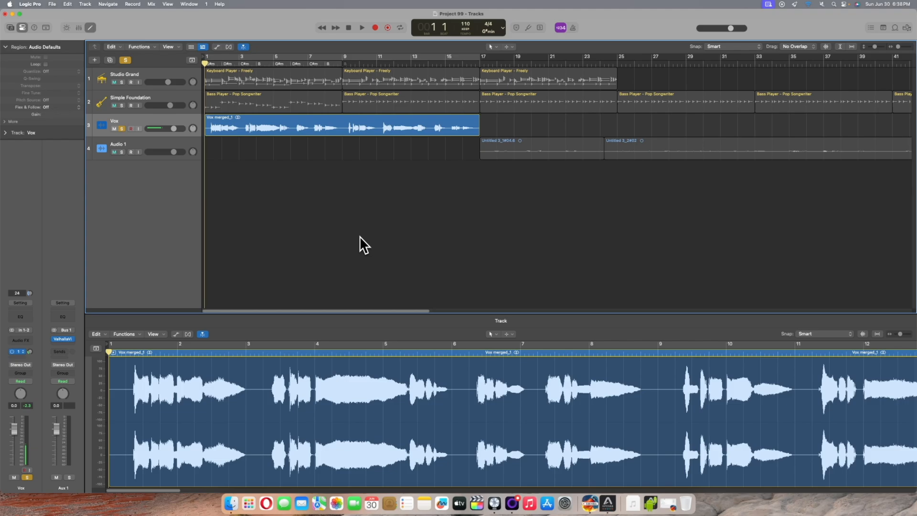
pyautogui.press('space')
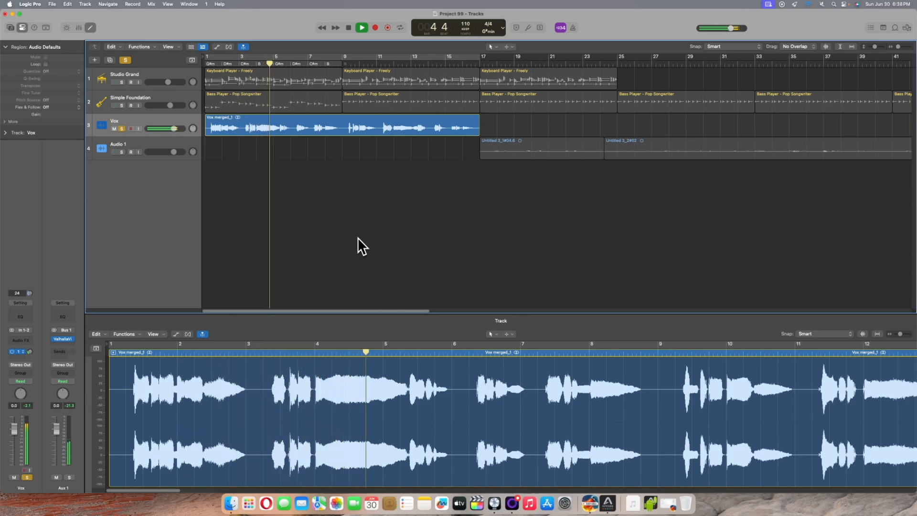
pyautogui.press('space')
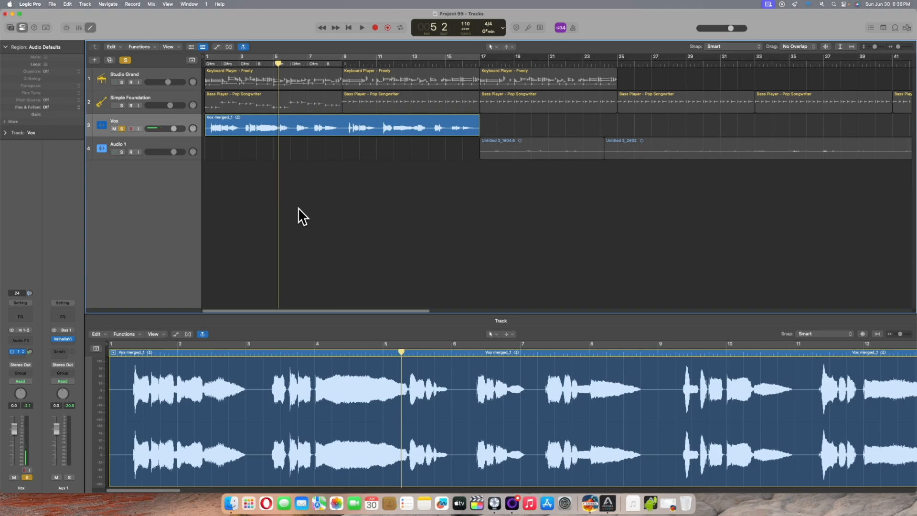
# Step: Unsolo the Vox track, turn cycle mode on for bars 1 to 17 and play the full mix
pyautogui.click(123, 129)
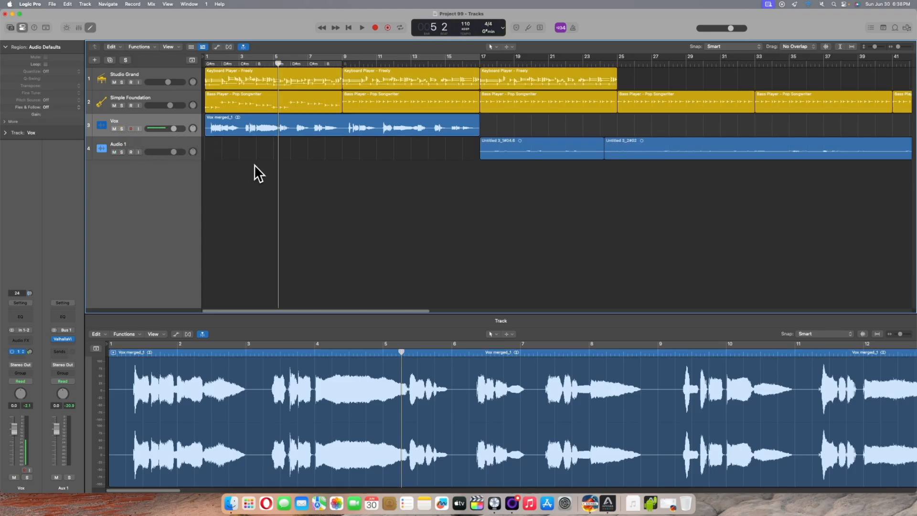
pyautogui.press('c')
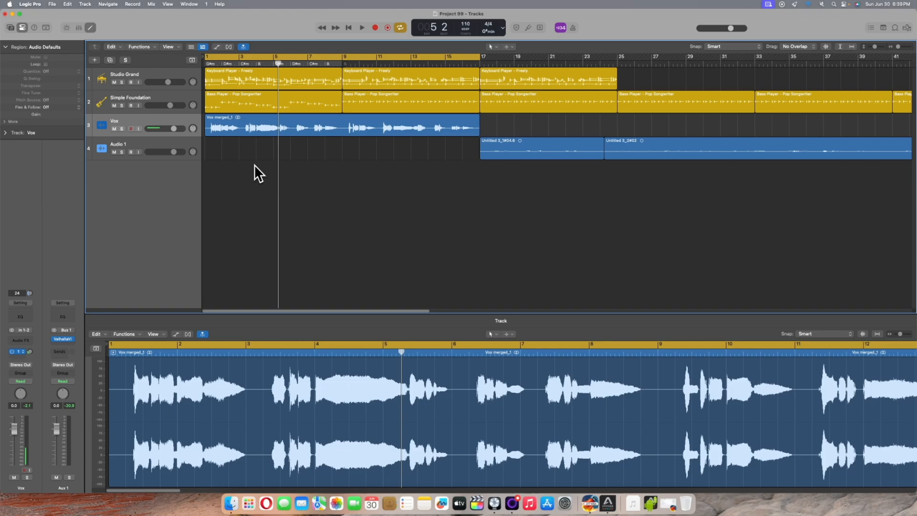
pyautogui.press('space')
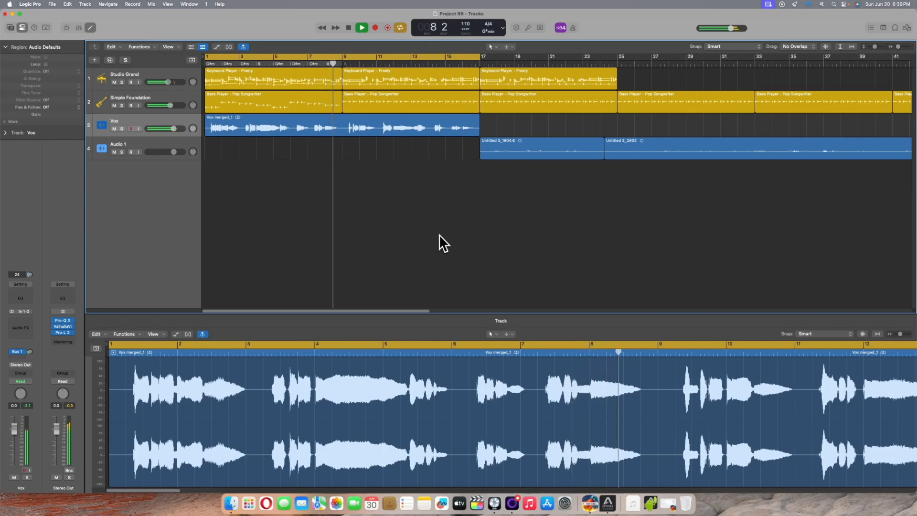
pyautogui.press('space')
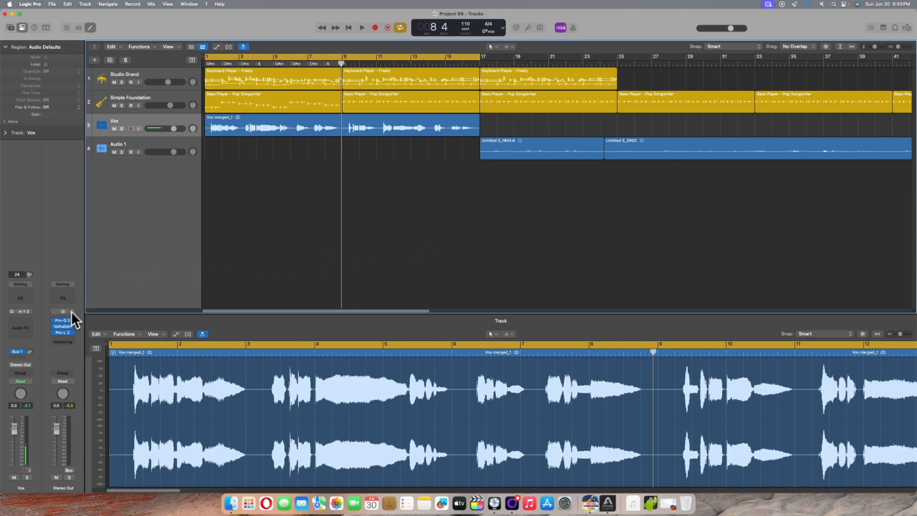
# Step: Open ValhallaVintageVerb on Stereo Out, bypass it and play the mix from bar 1 without it
pyautogui.click(64, 328)
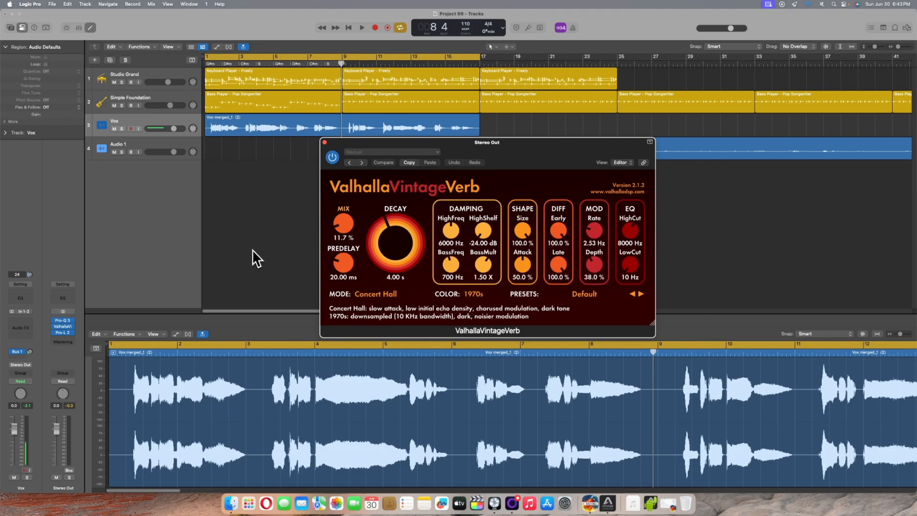
pyautogui.moveTo(46, 327)
pyautogui.click(123, 275)
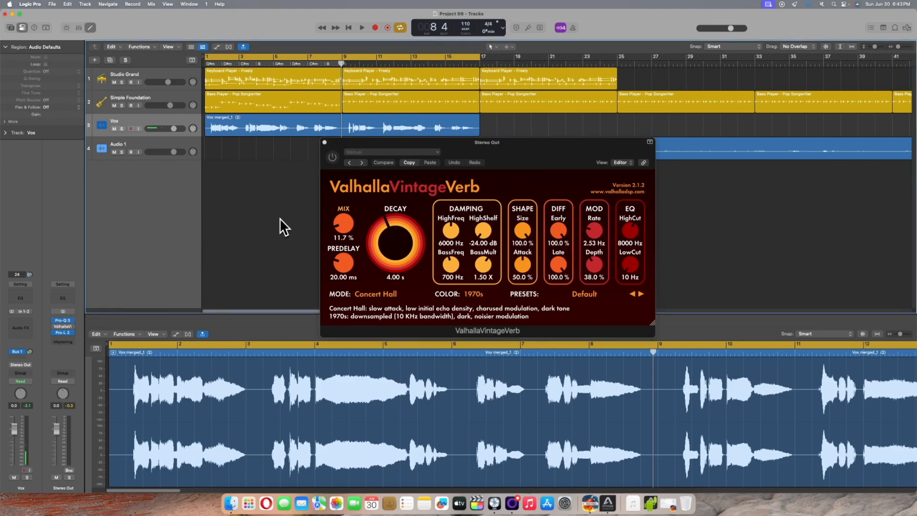
pyautogui.press('Return')
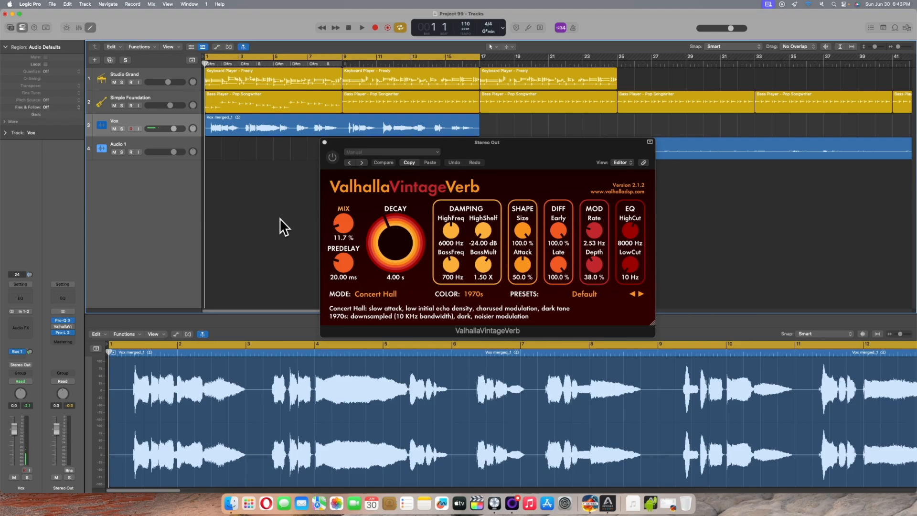
pyautogui.press('space')
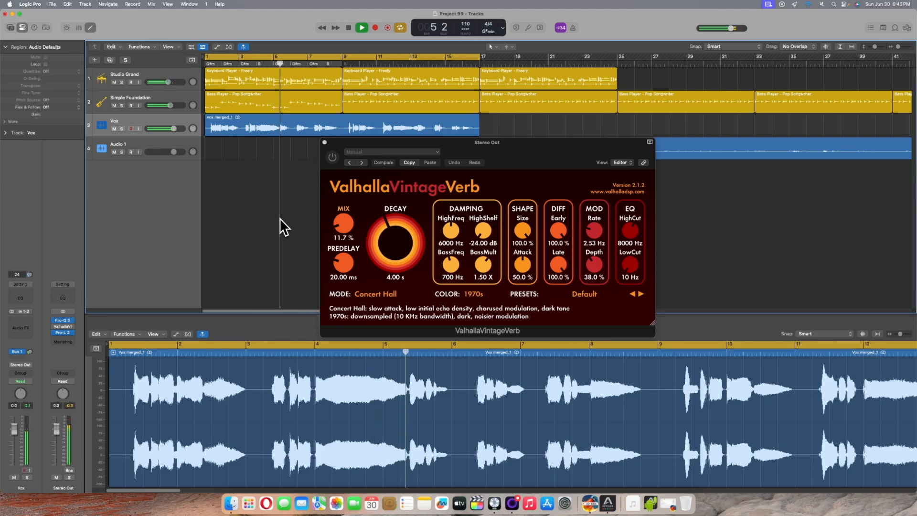
pyautogui.press('space')
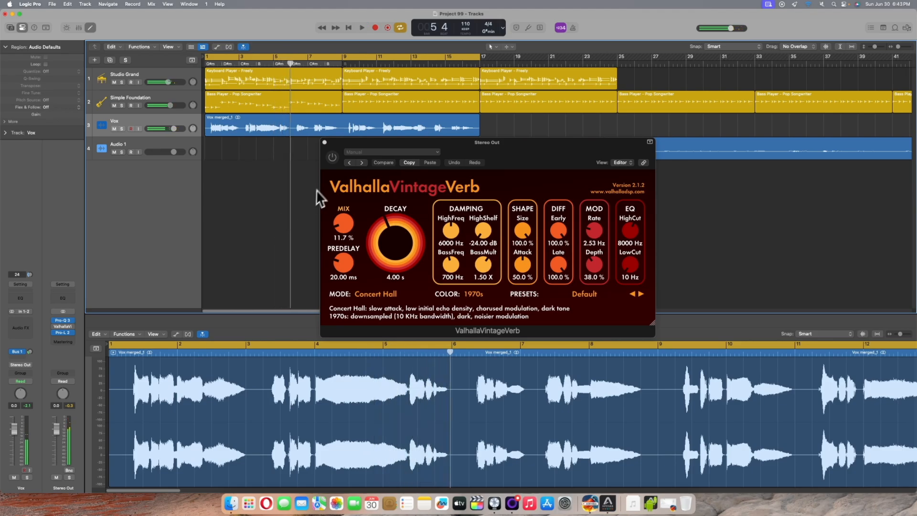
# Step: Switch ValhallaVintageVerb on Stereo Out back on and play the mix from bar 1 for comparison
pyautogui.click(333, 158)
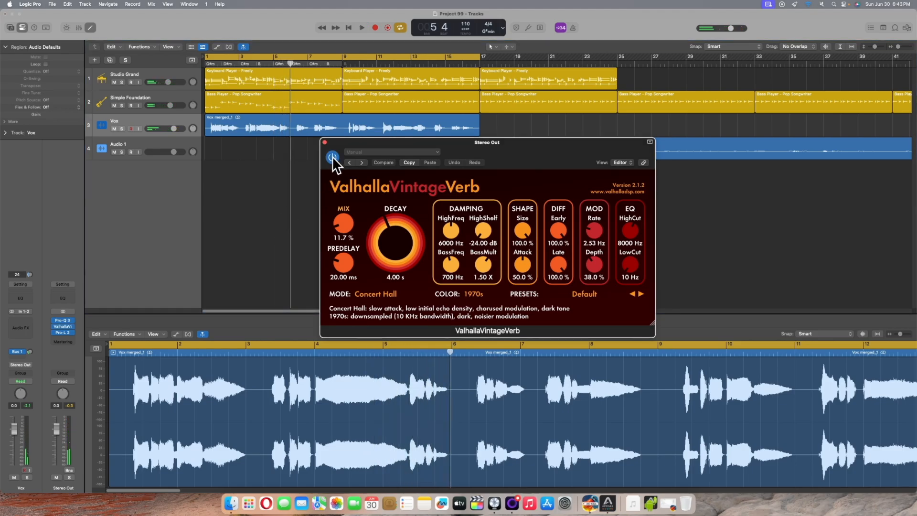
pyautogui.press('Return')
pyautogui.press('space')
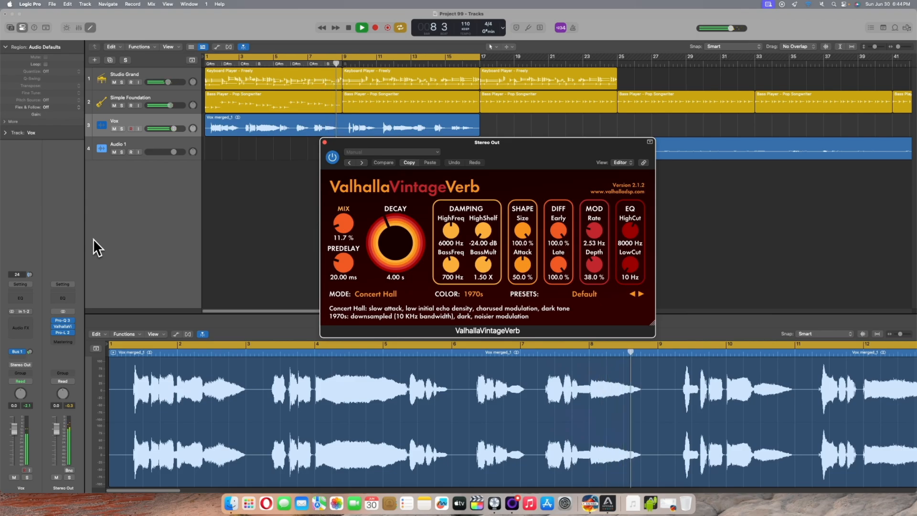
pyautogui.press('space')
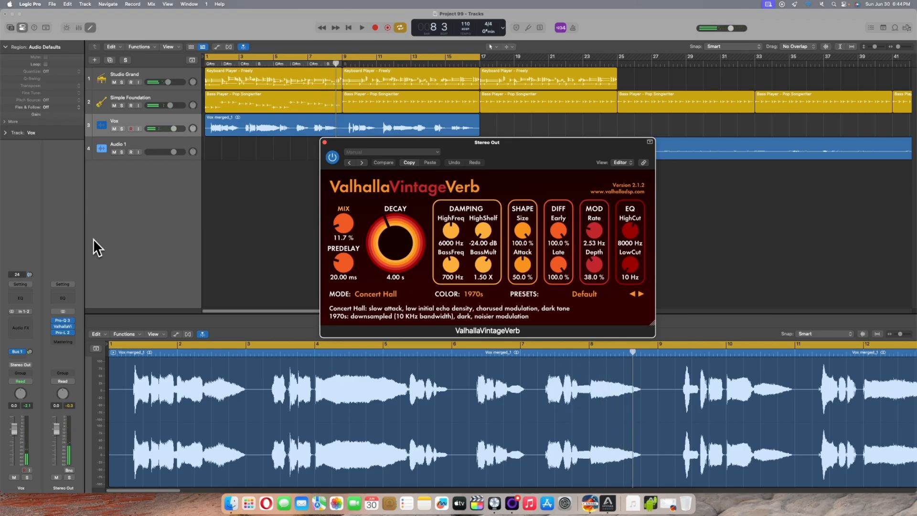